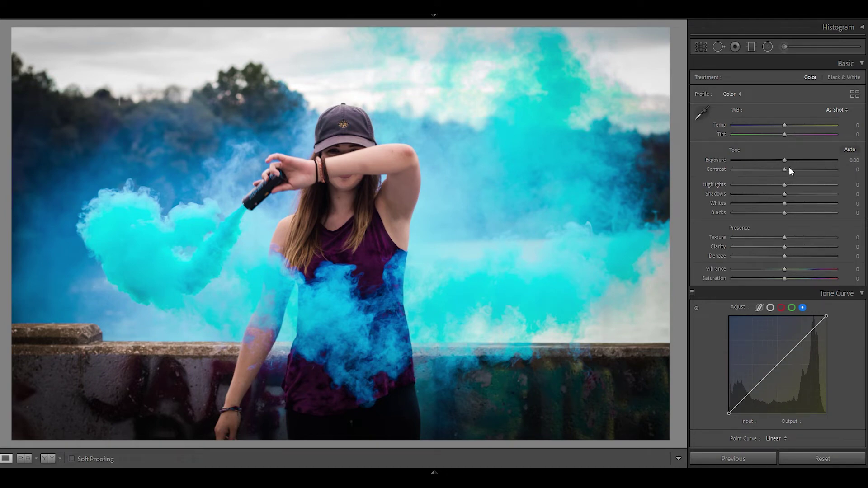
Step: Set Contrast +10, Highlights −12, Shadows +17, Whites +7 and Blacks −14 in the Basic panel
{"action": "left_click_drag", "start_coordinate": [784, 169], "coordinate": [789, 170]}
{"action": "left_click_drag", "start_coordinate": [781, 184], "coordinate": [792, 195]}
{"action": "left_click_drag", "start_coordinate": [787, 206], "coordinate": [788, 205]}
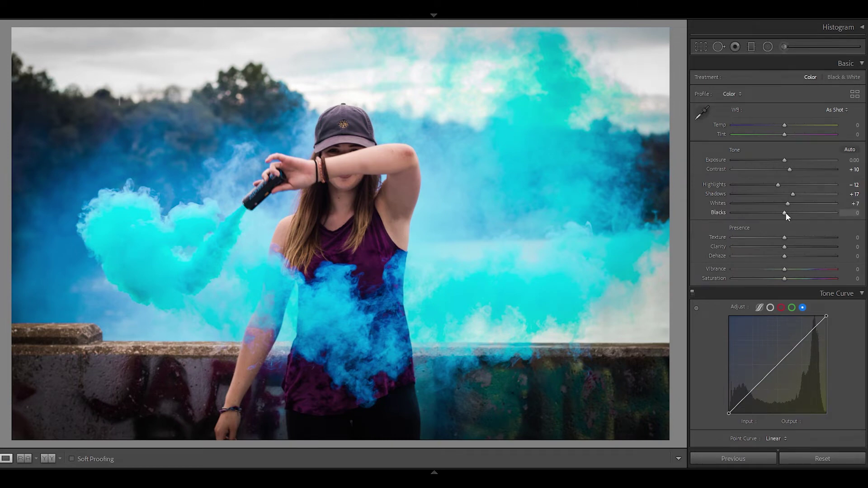
{"action": "left_click_drag", "start_coordinate": [780, 213], "coordinate": [777, 213]}
Step: In HSL, set Red Hue +22, Orange Hue +30 and Orange Saturation −16
{"action": "scroll", "coordinate": [778, 248], "scroll_direction": "down", "scroll_amount": 5}
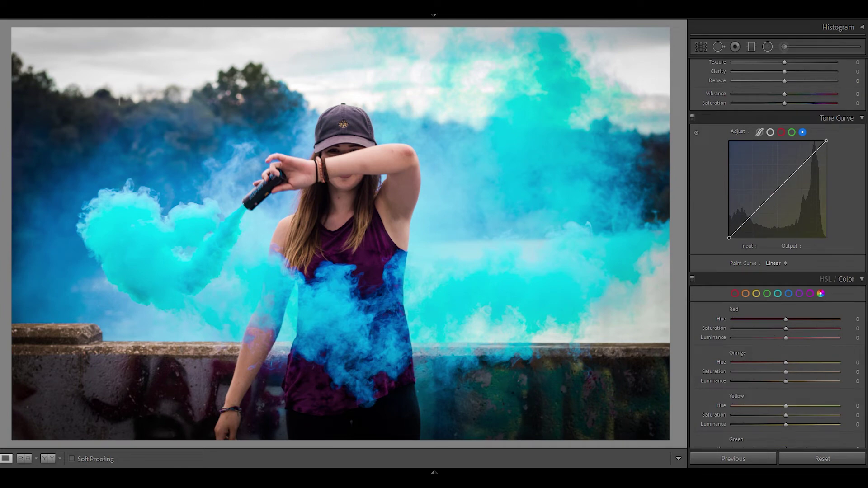
{"action": "scroll", "coordinate": [867, 211], "scroll_direction": "down", "scroll_amount": 5}
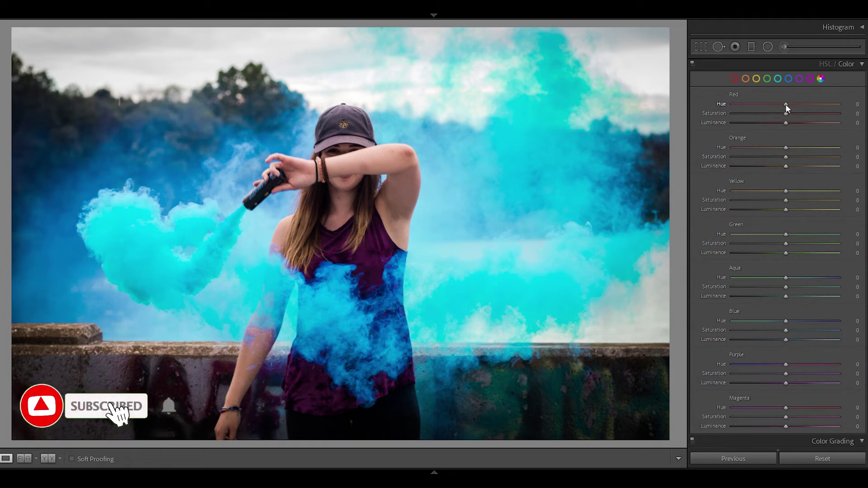
{"action": "left_click_drag", "start_coordinate": [792, 104], "coordinate": [798, 104]}
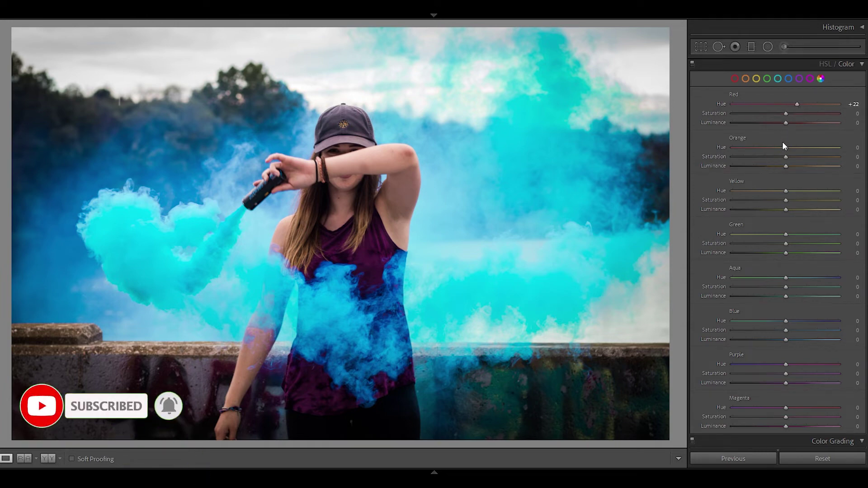
{"action": "left_click_drag", "start_coordinate": [783, 142], "coordinate": [801, 148]}
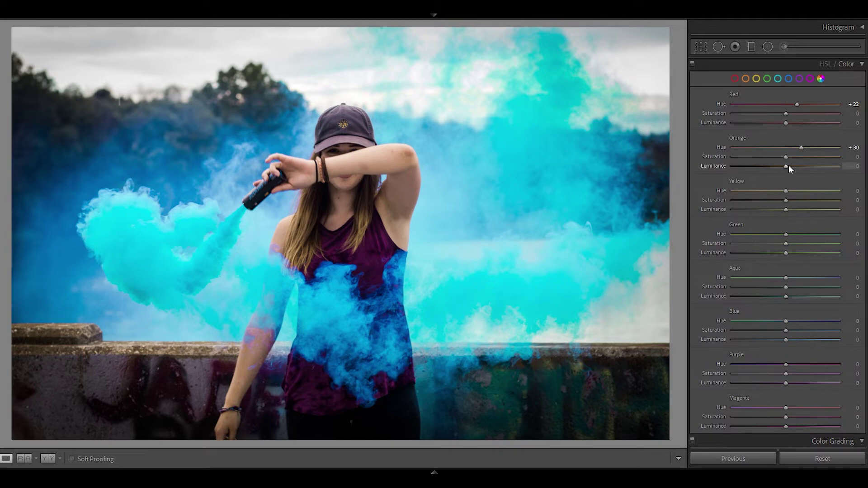
{"action": "left_click_drag", "start_coordinate": [782, 157], "coordinate": [771, 159]}
Step: Set Yellow and Green Hue to −100, Aqua Hue −51 and Blue Hue −18
{"action": "left_click_drag", "start_coordinate": [786, 191], "coordinate": [696, 191]}
{"action": "left_click_drag", "start_coordinate": [785, 235], "coordinate": [696, 242]}
{"action": "left_click_drag", "start_coordinate": [786, 278], "coordinate": [765, 278]}
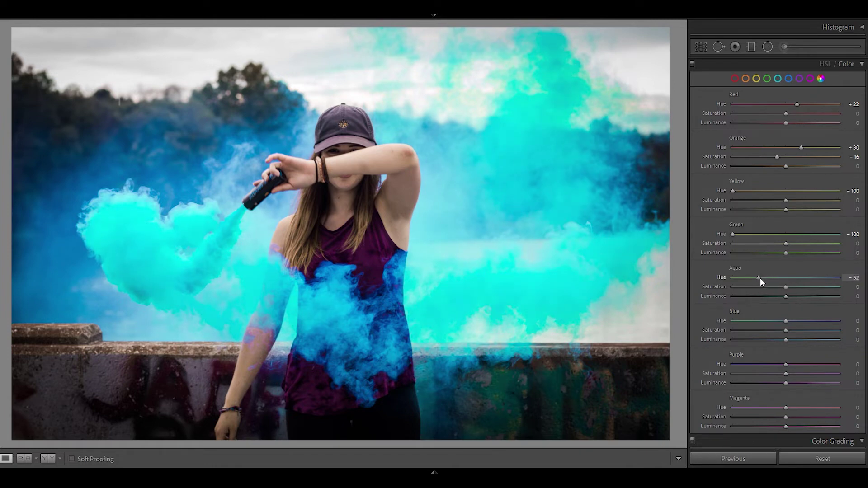
{"action": "left_click_drag", "start_coordinate": [761, 278], "coordinate": [763, 279]}
{"action": "key", "text": "ctrl+4"}
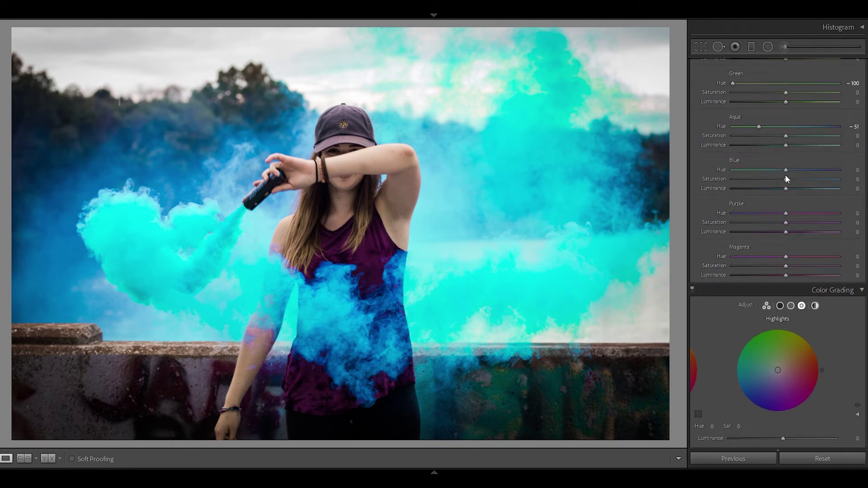
{"action": "left_click_drag", "start_coordinate": [785, 170], "coordinate": [778, 171]}
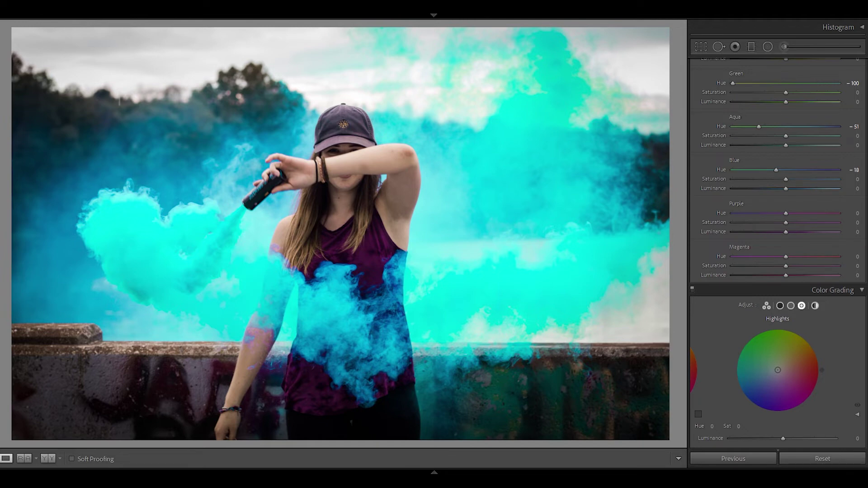
{"action": "scroll", "coordinate": [864, 239], "scroll_direction": "down", "scroll_amount": 1}
Step: Grade the highlights with Hue 49 and Saturation 24, and set Blending to 100
{"action": "scroll", "coordinate": [816, 212], "scroll_direction": "down", "scroll_amount": 3}
{"action": "scroll", "coordinate": [816, 211], "scroll_direction": "down", "scroll_amount": 2}
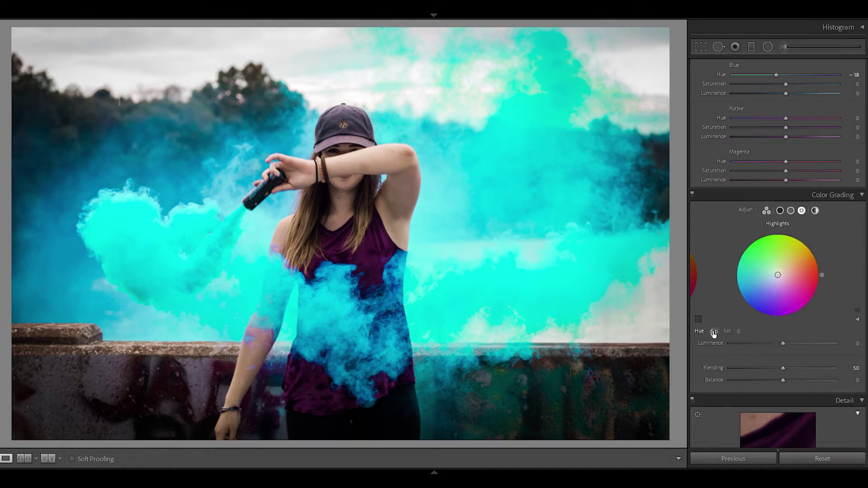
{"action": "left_click_drag", "start_coordinate": [712, 332], "coordinate": [734, 331]}
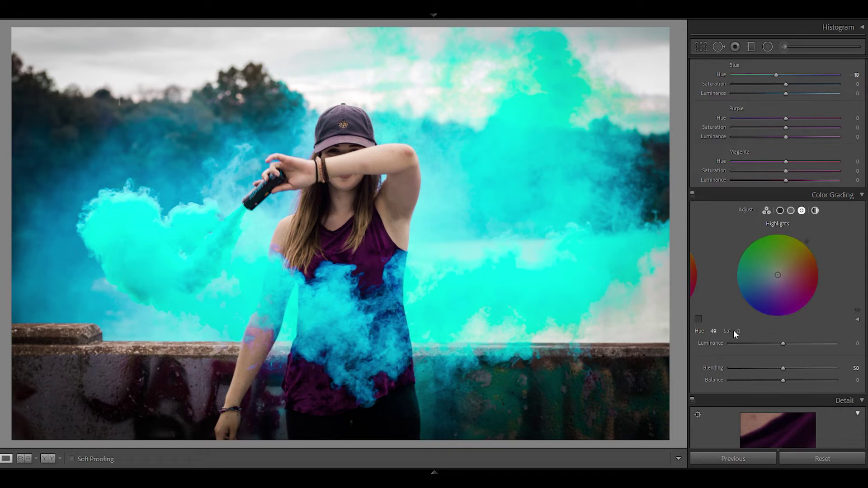
{"action": "left_click_drag", "start_coordinate": [743, 333], "coordinate": [754, 333]}
{"action": "mouse_move", "coordinate": [784, 368]}
{"action": "left_mouse_down"}
{"action": "mouse_move", "coordinate": [824, 365]}
{"action": "mouse_move", "coordinate": [865, 321]}
{"action": "left_mouse_up"}
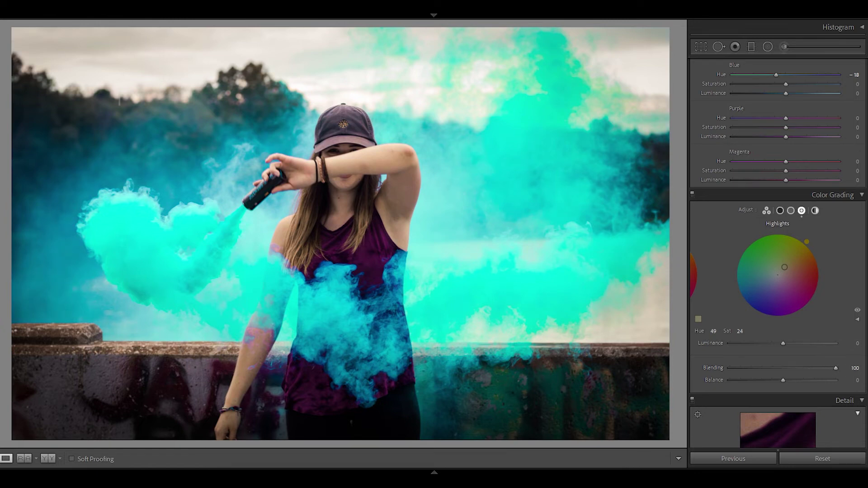
Step: Enable Remove Chromatic Aberration in Lens Corrections, then scroll down to the Calibration panel
{"action": "scroll", "coordinate": [778, 253], "scroll_direction": "down", "scroll_amount": 5}
{"action": "scroll", "coordinate": [865, 303], "scroll_direction": "down", "scroll_amount": 3}
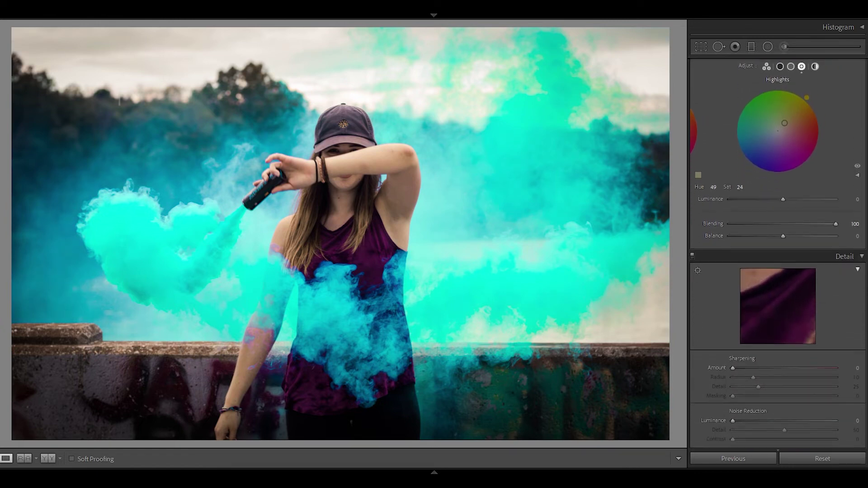
{"action": "scroll", "coordinate": [866, 303], "scroll_direction": "down", "scroll_amount": 3}
{"action": "scroll", "coordinate": [866, 307], "scroll_direction": "down", "scroll_amount": 2}
{"action": "scroll", "coordinate": [865, 312], "scroll_direction": "down", "scroll_amount": 2}
{"action": "scroll", "coordinate": [866, 313], "scroll_direction": "down", "scroll_amount": 1}
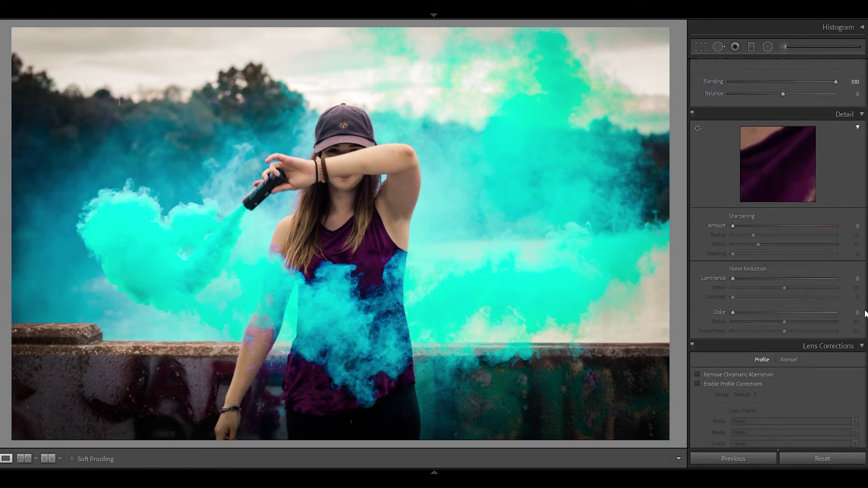
{"action": "scroll", "coordinate": [865, 321], "scroll_direction": "down", "scroll_amount": 2}
{"action": "scroll", "coordinate": [866, 335], "scroll_direction": "down", "scroll_amount": 3}
{"action": "scroll", "coordinate": [866, 341], "scroll_direction": "down", "scroll_amount": 3}
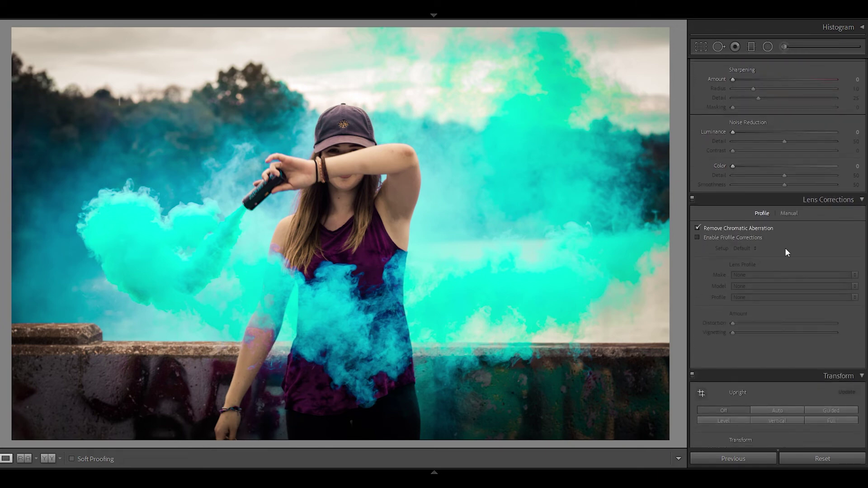
{"action": "scroll", "coordinate": [864, 322], "scroll_direction": "down", "scroll_amount": 3}
{"action": "scroll", "coordinate": [864, 322], "scroll_direction": "down", "scroll_amount": 2}
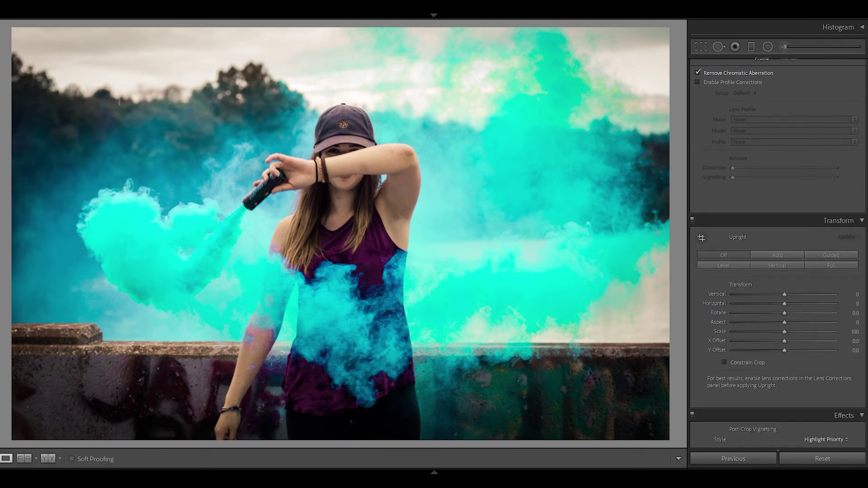
{"action": "scroll", "coordinate": [778, 271], "scroll_direction": "down", "scroll_amount": 5}
{"action": "scroll", "coordinate": [778, 271], "scroll_direction": "down", "scroll_amount": 4}
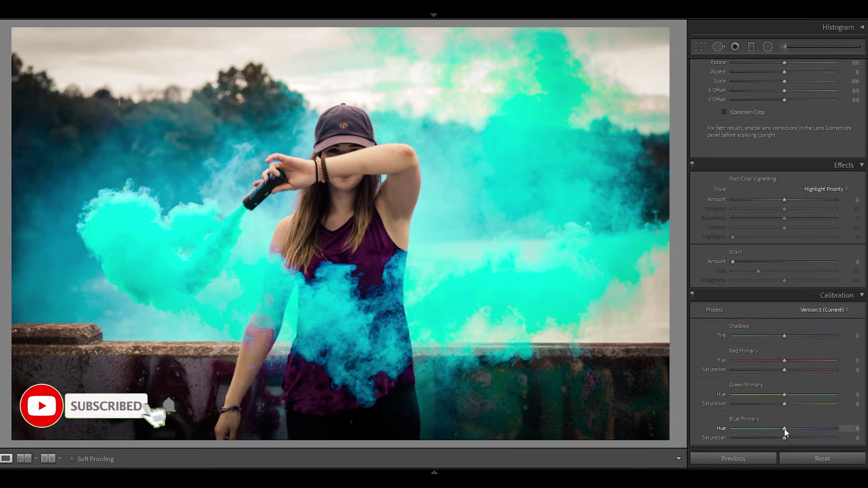
Step: Set Calibration Blue Primary Hue to −100 and reveal the four-photo filmstrip
{"action": "left_click_drag", "start_coordinate": [784, 428], "coordinate": [701, 431]}
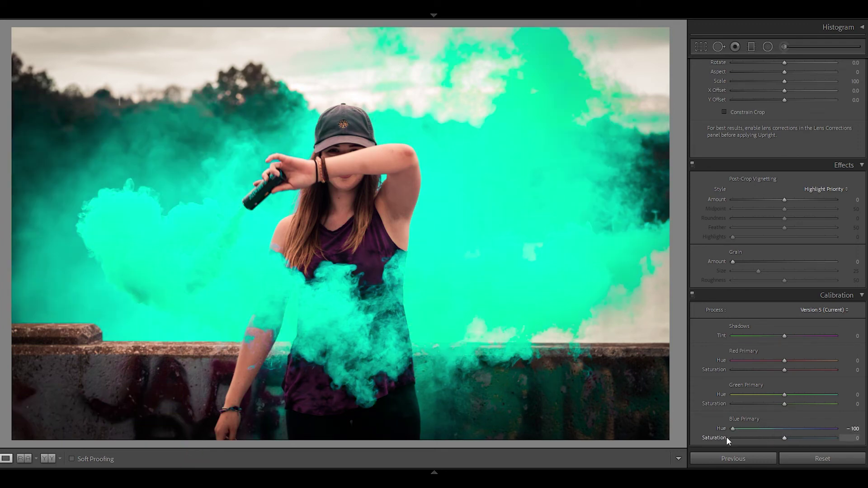
{"action": "left_click", "coordinate": [434, 473]}
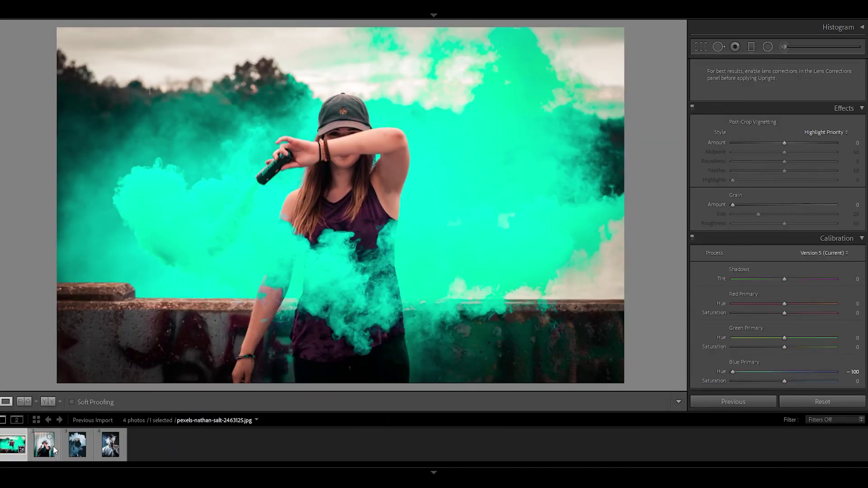
Step: Apply Previous settings to the vape-smoke, camera-in-smoke and smoke-covered-face photos
{"action": "left_click", "coordinate": [44, 445]}
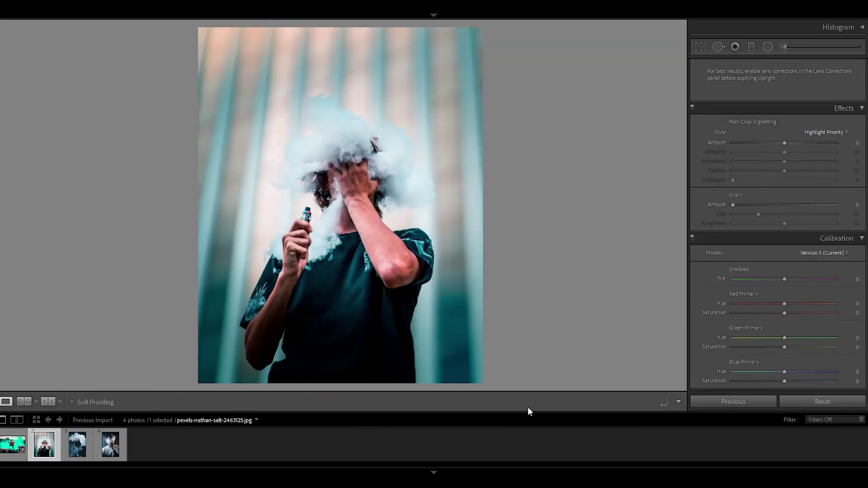
{"action": "left_click", "coordinate": [725, 404]}
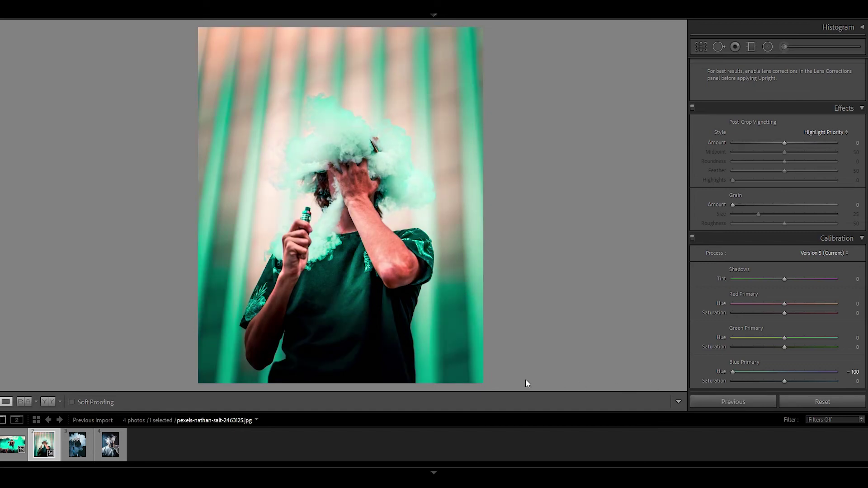
{"action": "left_click", "coordinate": [74, 450]}
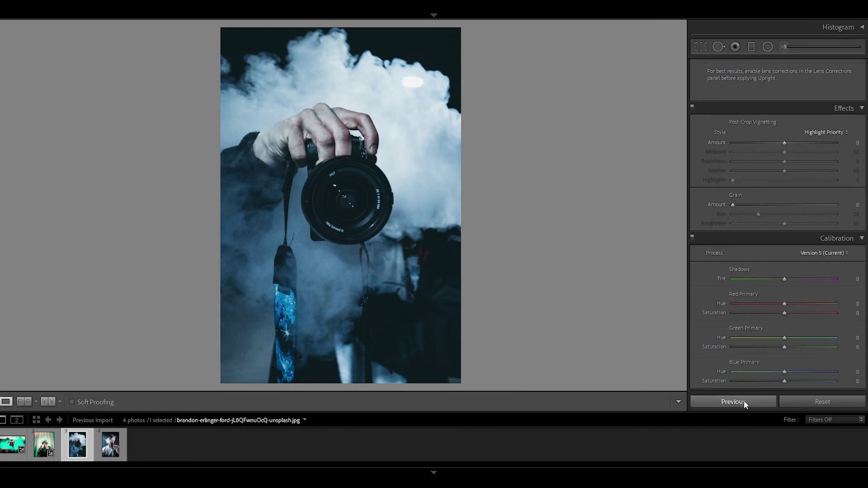
{"action": "left_click", "coordinate": [744, 401]}
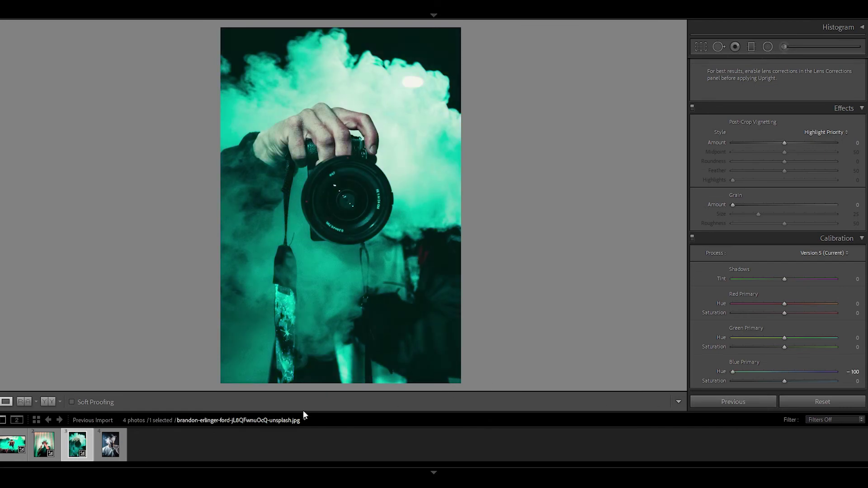
{"action": "left_click", "coordinate": [107, 448]}
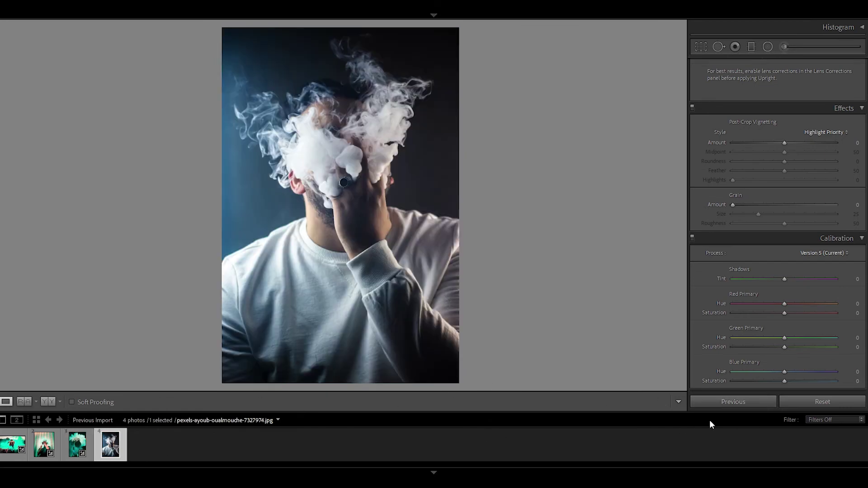
{"action": "left_click", "coordinate": [736, 402]}
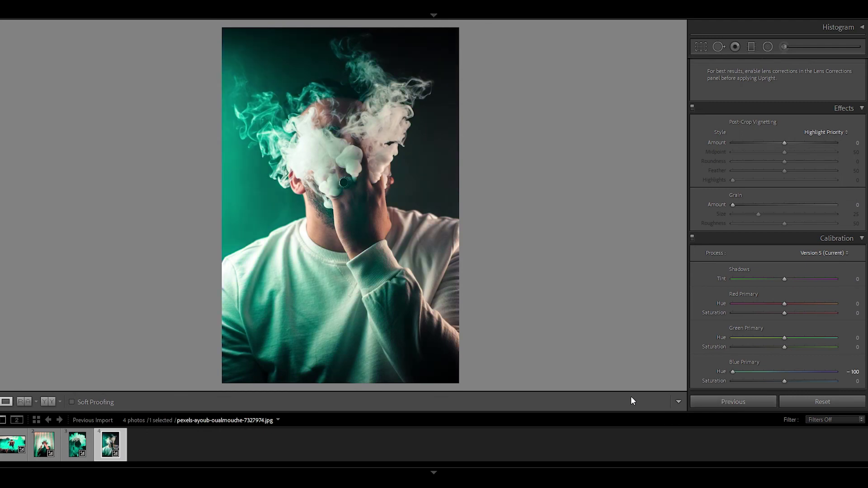